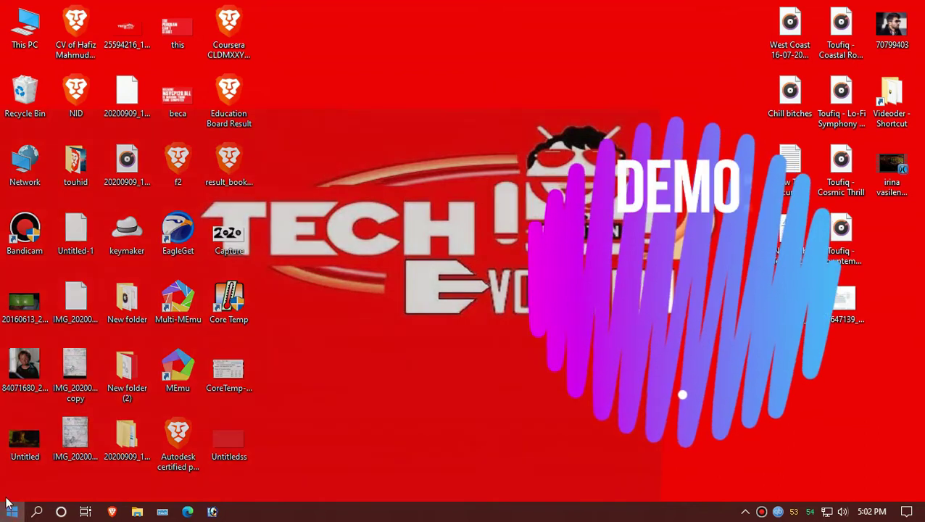
Step: Launch Microsoft Word 2010 from the Microsoft Office program group to reproduce the configuration error
{"action": "left_click", "coordinate": [8, 501]}
{"action": "scroll", "coordinate": [101, 410], "scroll_direction": "down", "scroll_amount": 10}
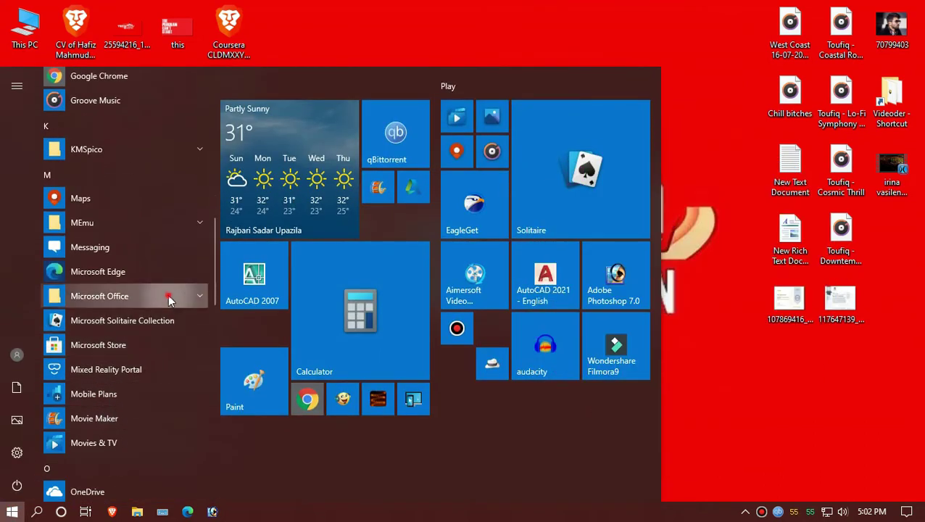
{"action": "left_click", "coordinate": [168, 300]}
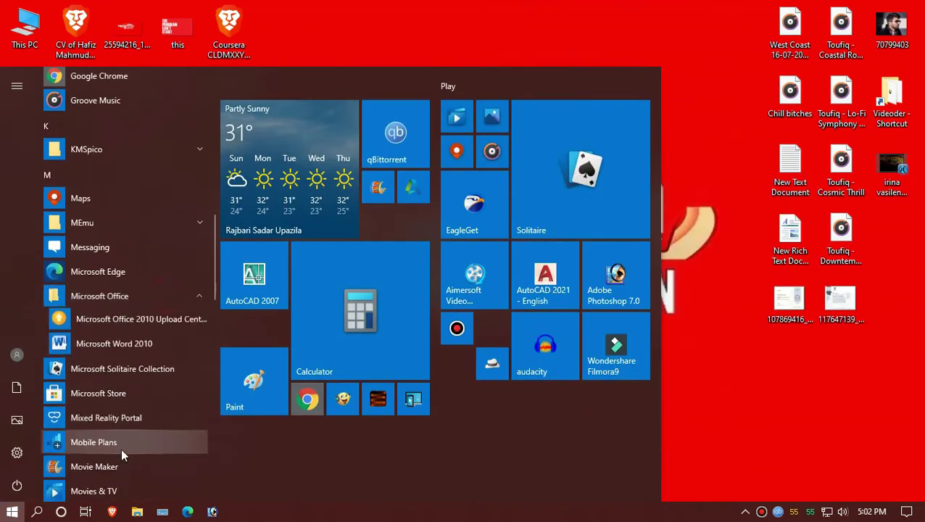
{"action": "left_click", "coordinate": [116, 346]}
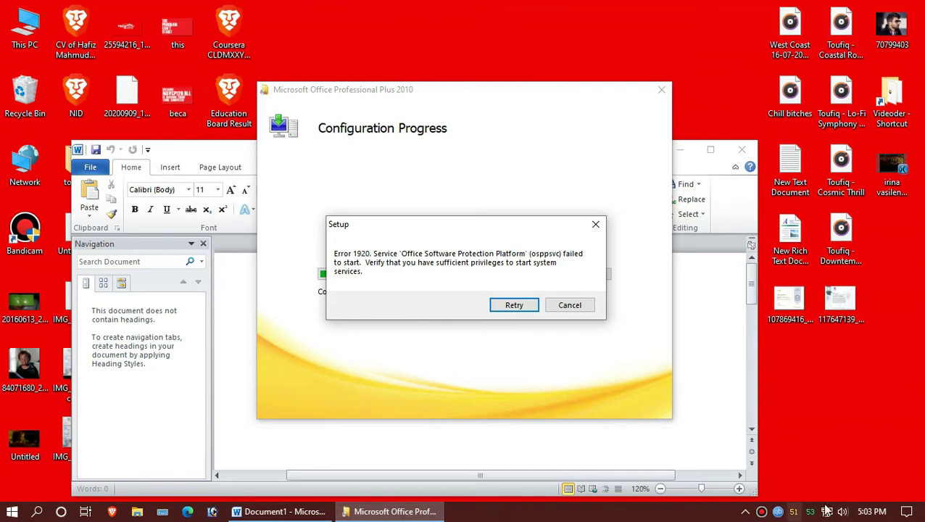
Step: Open Task Manager while the setup error dialog is showing
{"action": "left_click", "coordinate": [863, 423]}
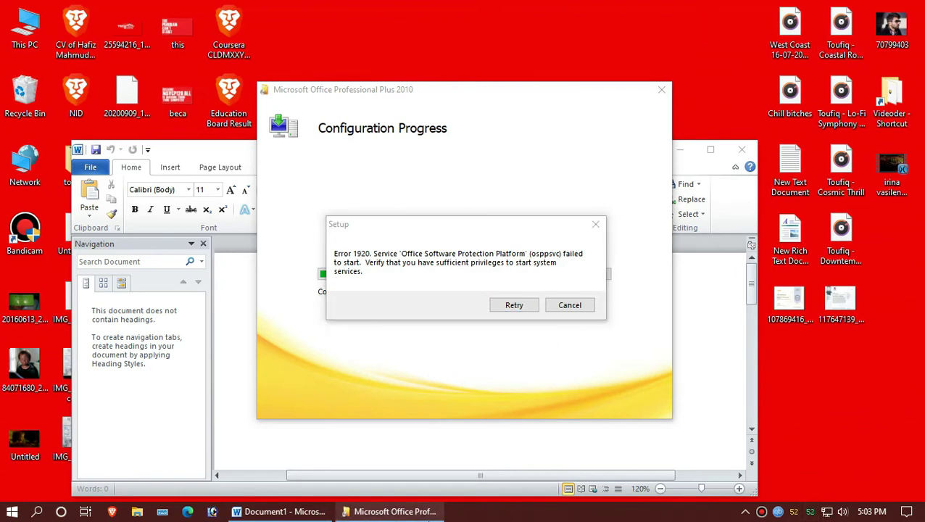
{"action": "mouse_move", "coordinate": [391, 512]}
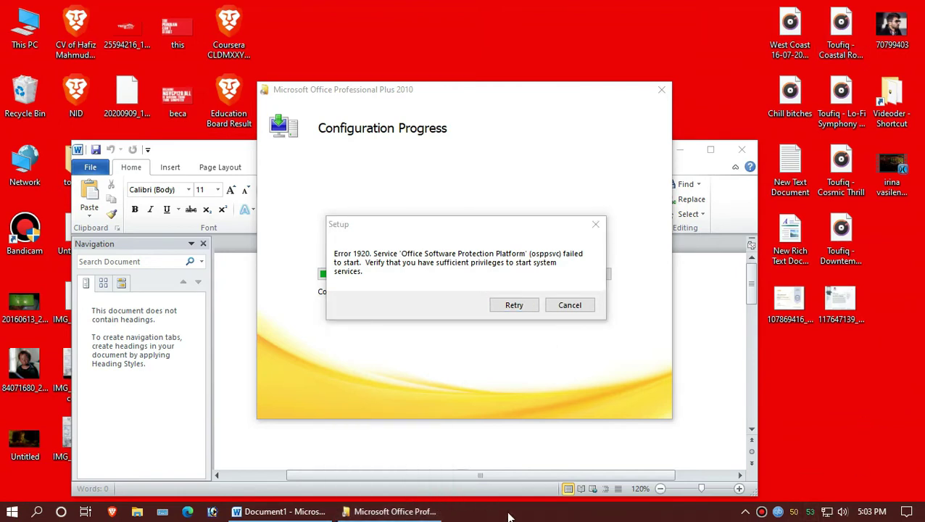
{"action": "key", "text": "shift+F10"}
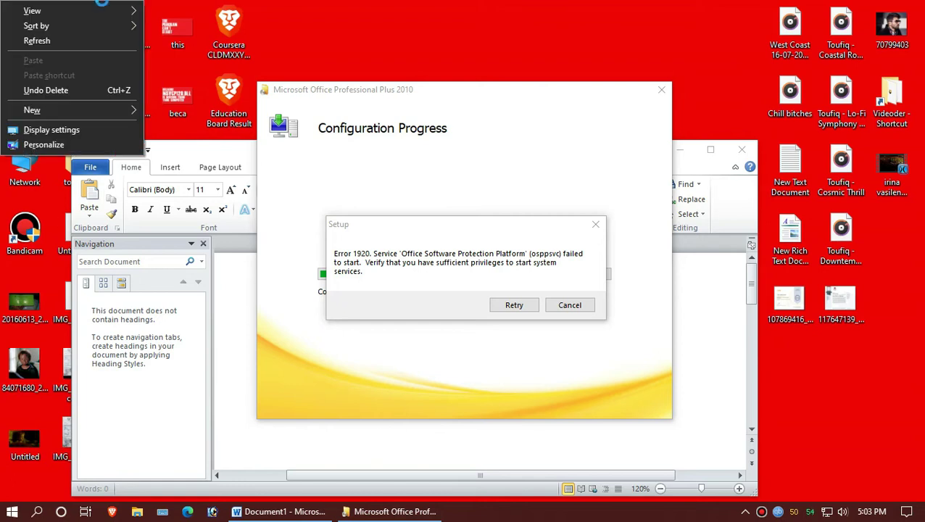
{"action": "left_click", "coordinate": [523, 516]}
{"action": "key", "text": "shift+F10"}
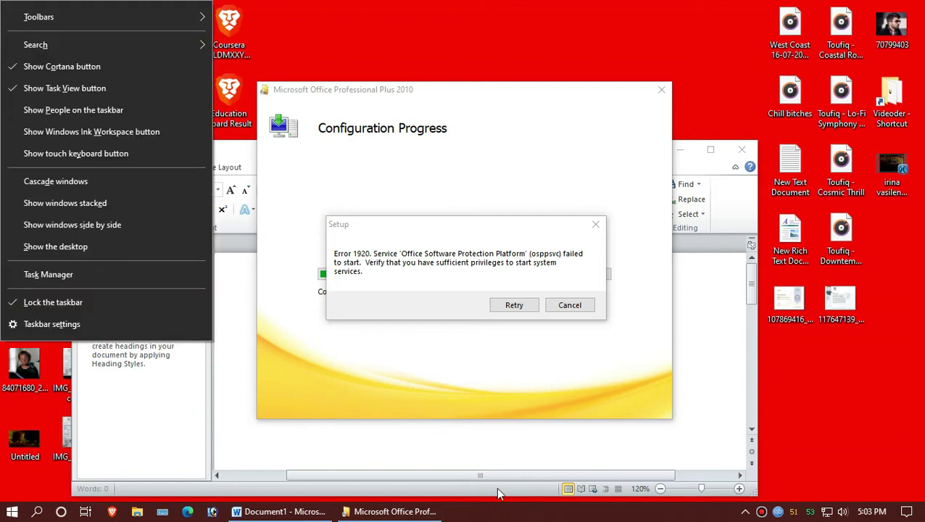
{"action": "left_click", "coordinate": [78, 275]}
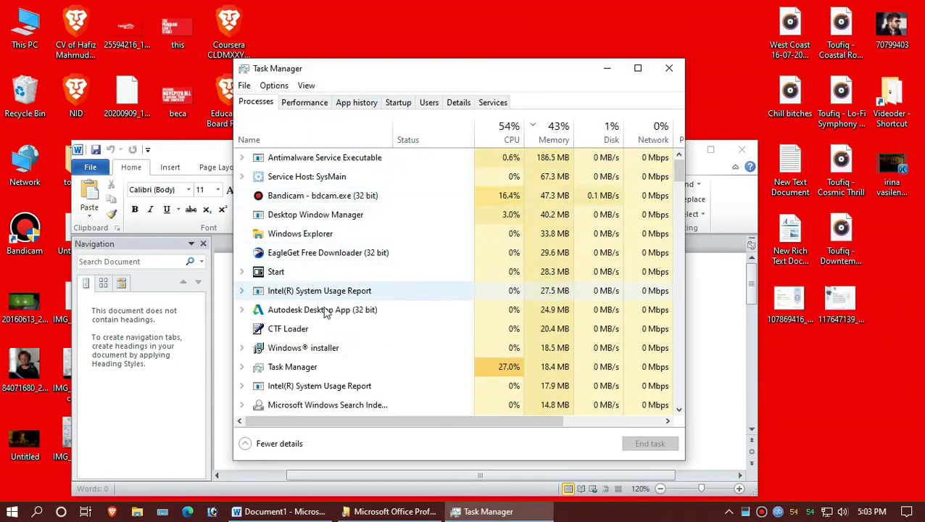
Step: End the Microsoft Word (32 bit) process and close Task Manager
{"action": "scroll", "coordinate": [324, 308], "scroll_direction": "down", "scroll_amount": 1}
{"action": "scroll", "coordinate": [324, 308], "scroll_direction": "down", "scroll_amount": 2}
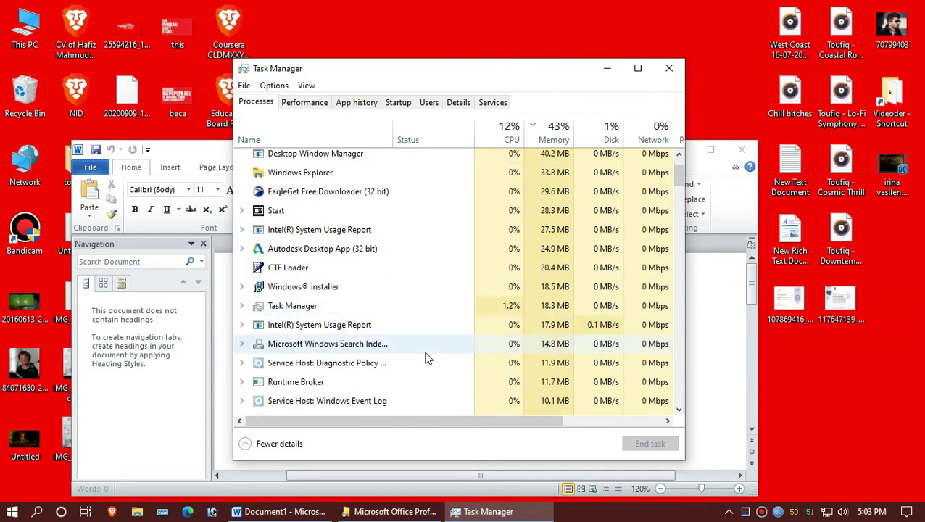
{"action": "scroll", "coordinate": [426, 355], "scroll_direction": "down", "scroll_amount": 2}
{"action": "left_click", "coordinate": [406, 380]}
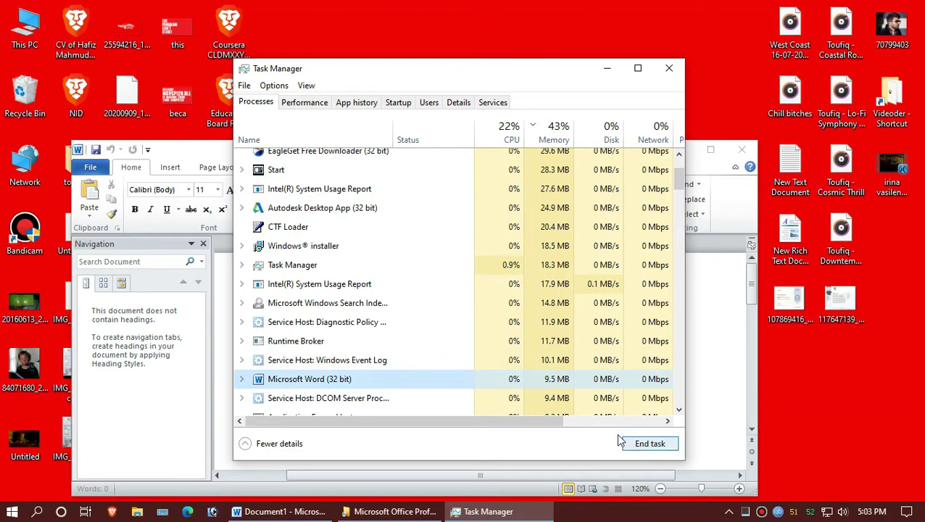
{"action": "left_click", "coordinate": [650, 446]}
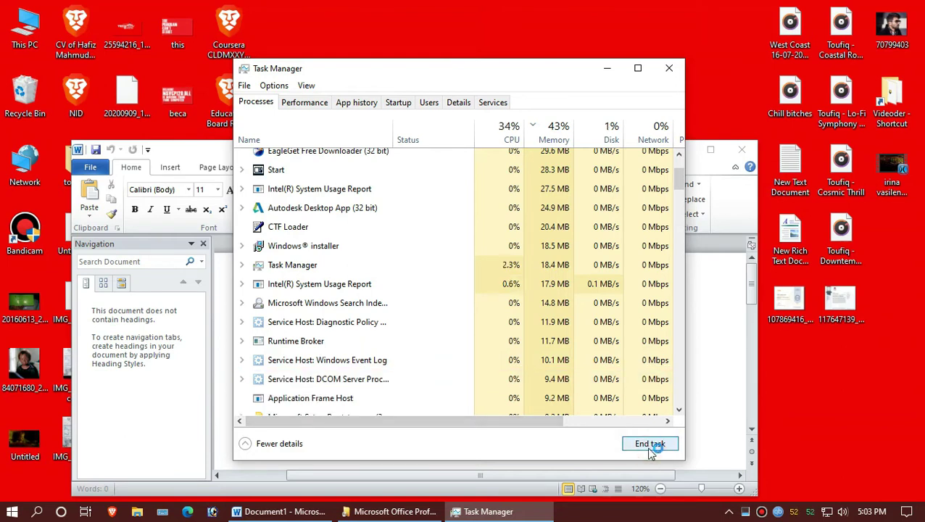
{"action": "left_click", "coordinate": [727, 439]}
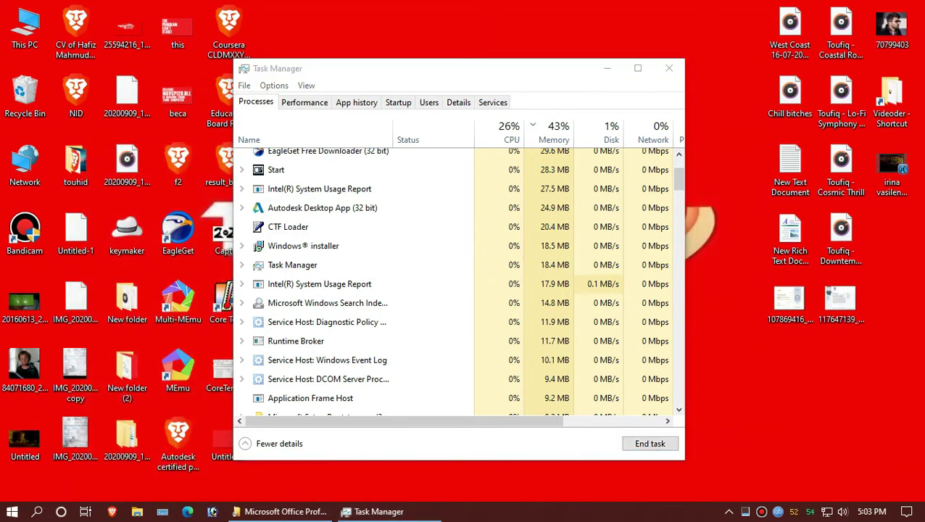
{"action": "left_click", "coordinate": [669, 68]}
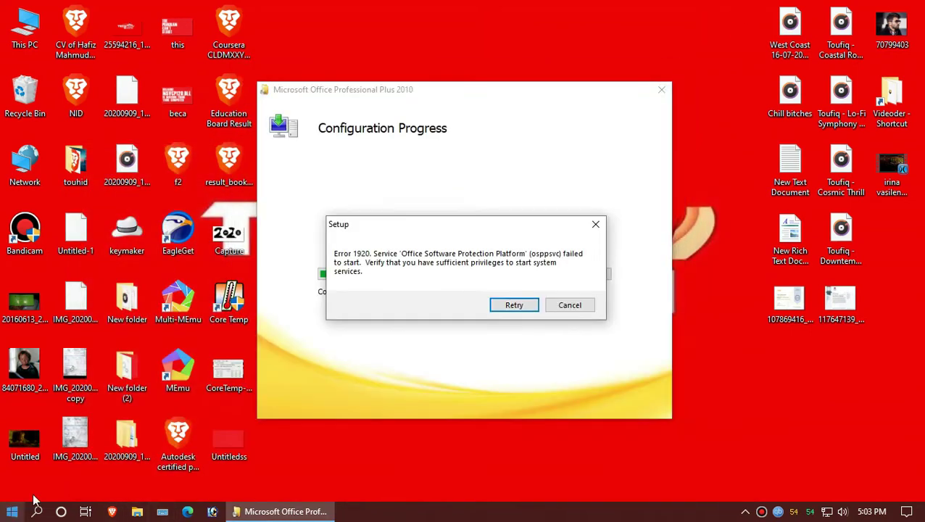
Step: Dismiss the Error 1920 dialog and cancel the Microsoft Office Professional Plus 2010 setup
{"action": "left_click", "coordinate": [595, 225]}
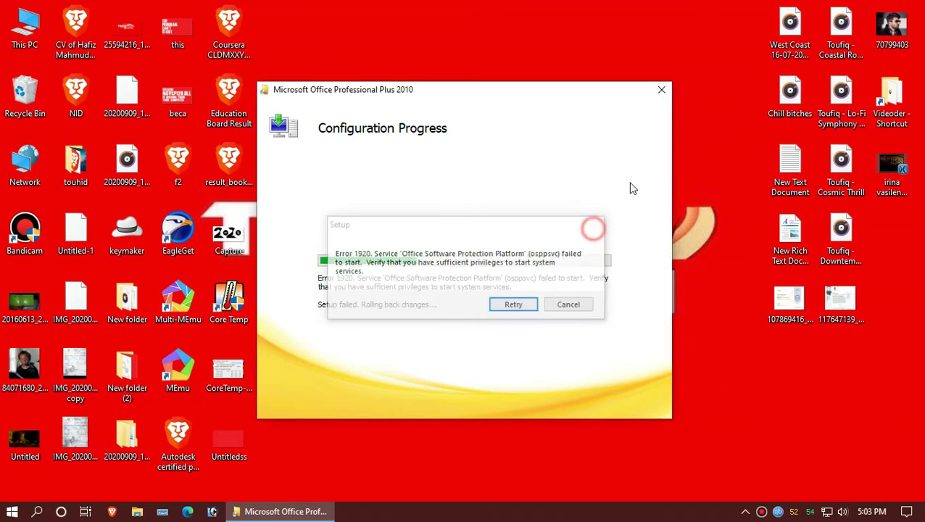
{"action": "left_click", "coordinate": [656, 96]}
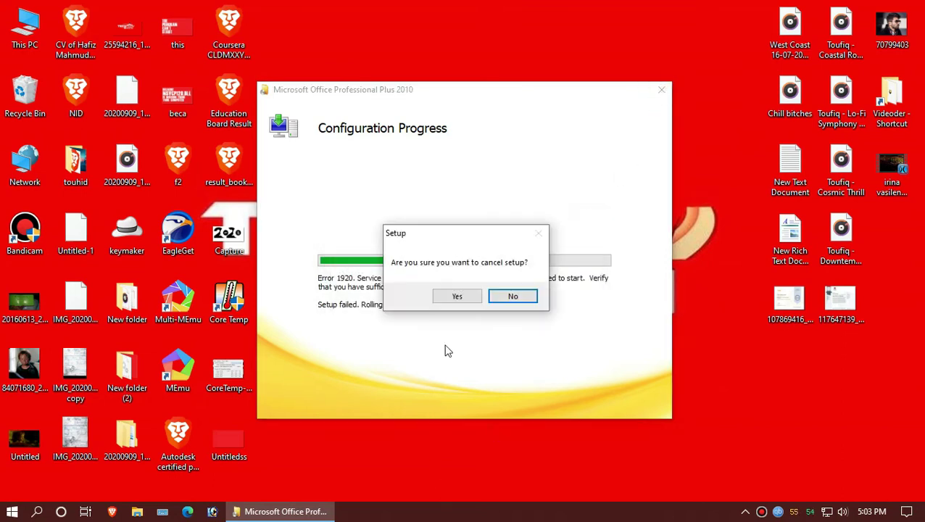
{"action": "left_click", "coordinate": [456, 296]}
{"action": "left_click", "coordinate": [33, 513]}
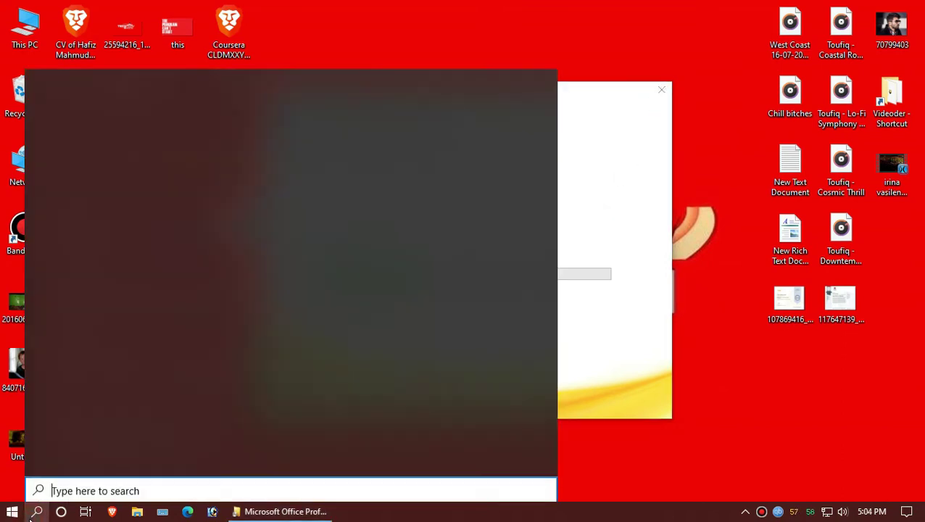
{"action": "left_click", "coordinate": [33, 512]}
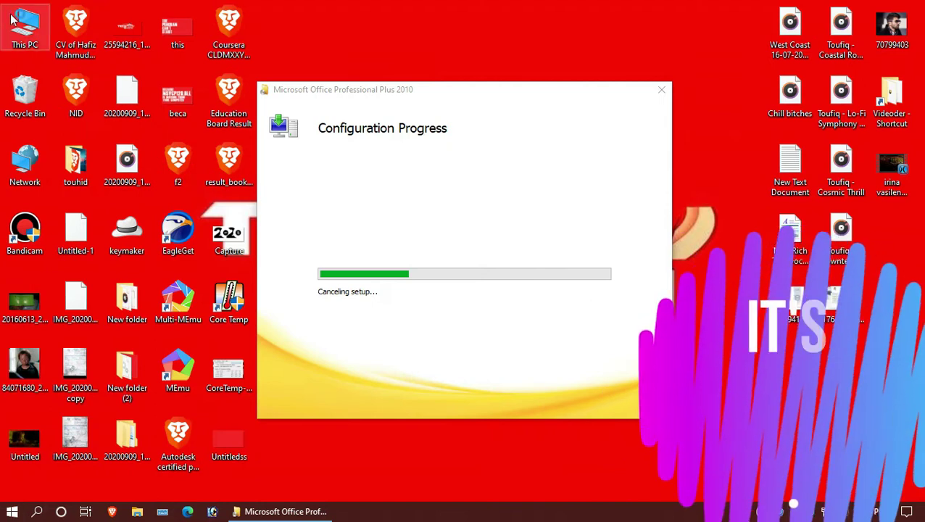
{"action": "left_click", "coordinate": [284, 512]}
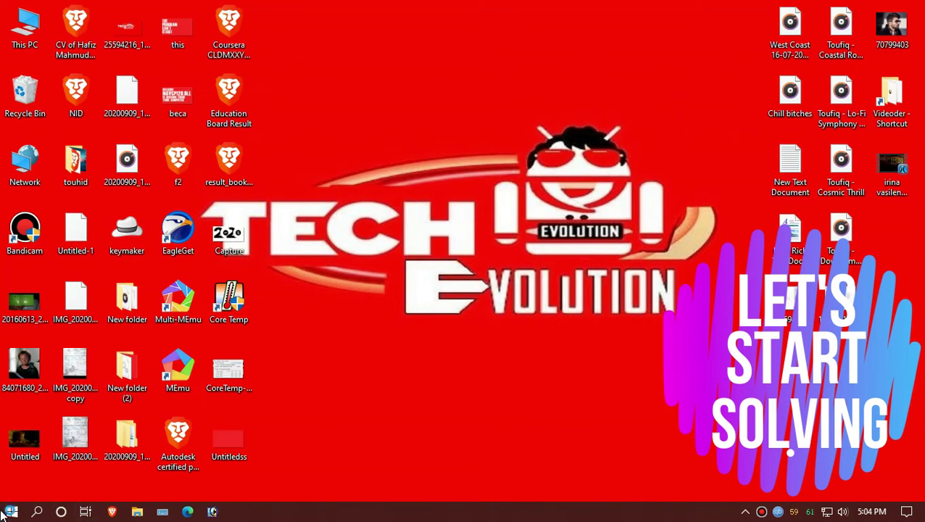
Step: In a maximized File Explorer window, open C:\Program Files\Common Files\microsoft shared\OfficeSoftwareProtectionPlatform
{"action": "double_click", "coordinate": [6, 33]}
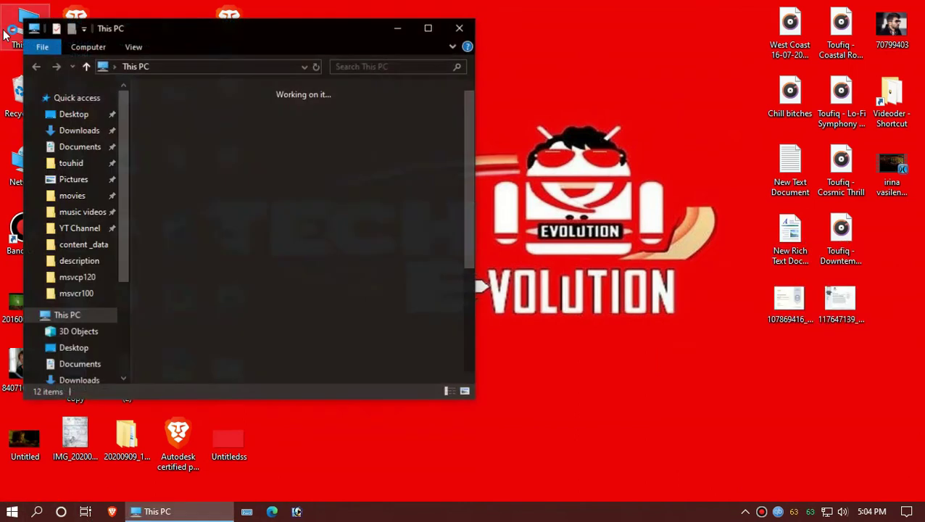
{"action": "left_click", "coordinate": [429, 27]}
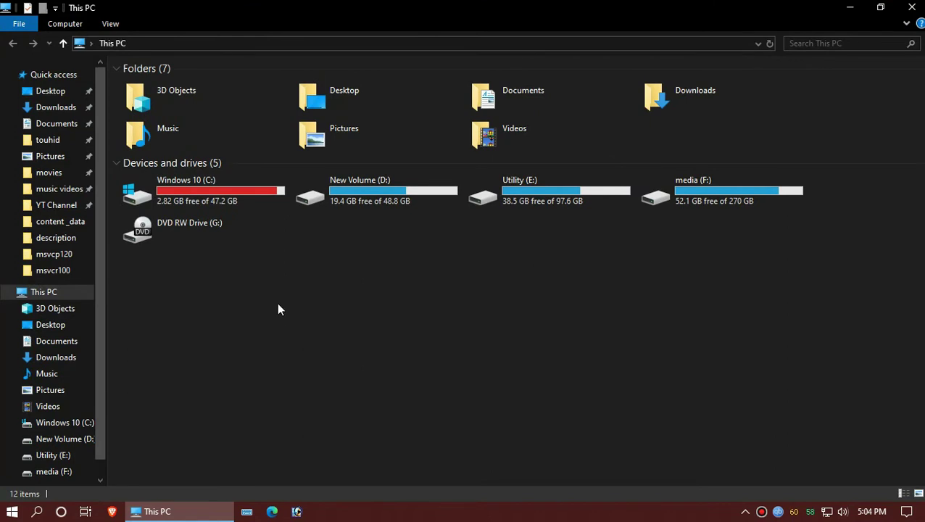
{"action": "double_click", "coordinate": [212, 201]}
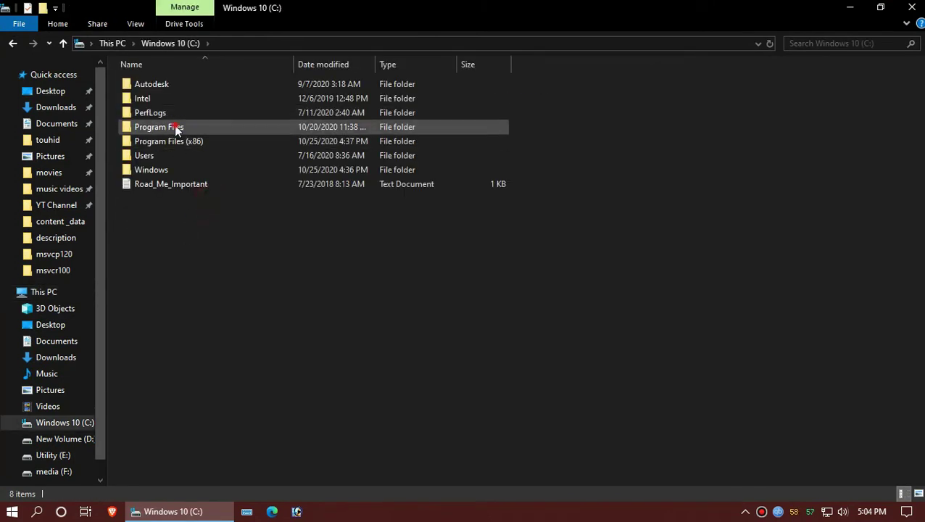
{"action": "double_click", "coordinate": [176, 128]}
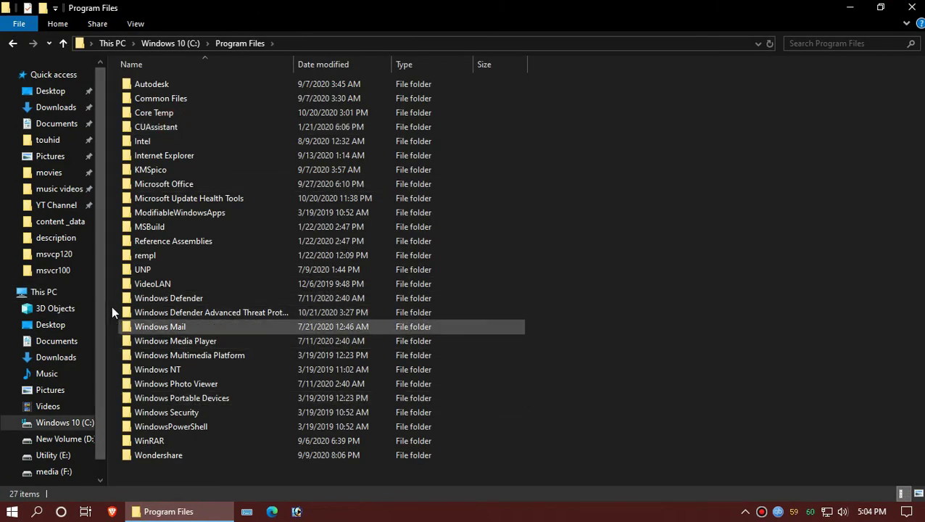
{"action": "double_click", "coordinate": [188, 99]}
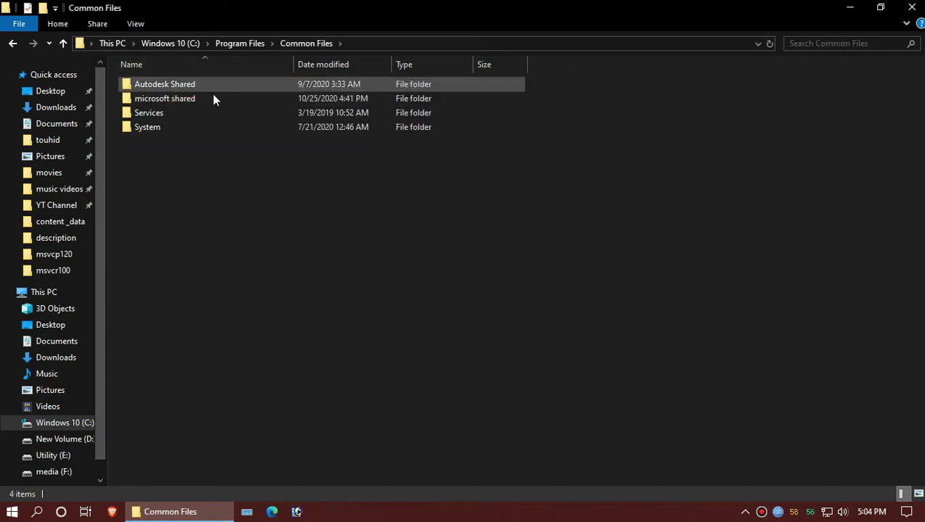
{"action": "double_click", "coordinate": [205, 96]}
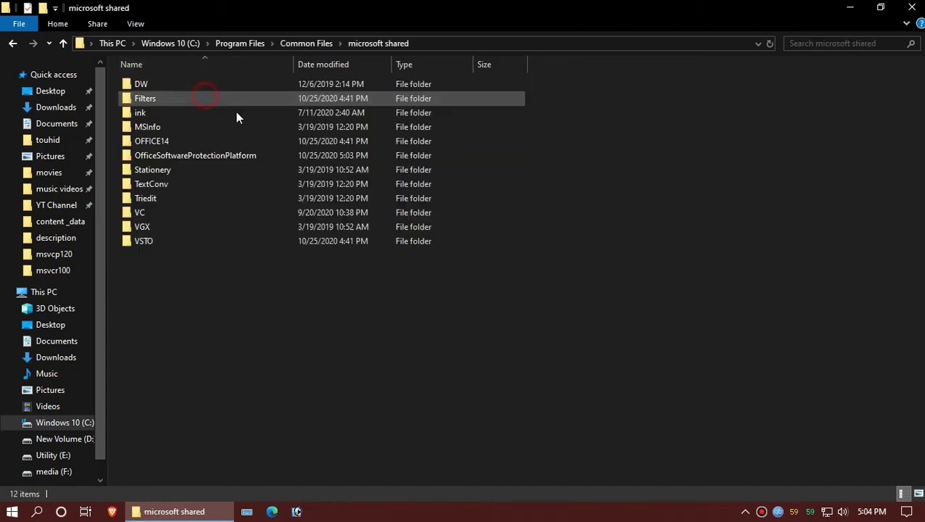
{"action": "double_click", "coordinate": [203, 155]}
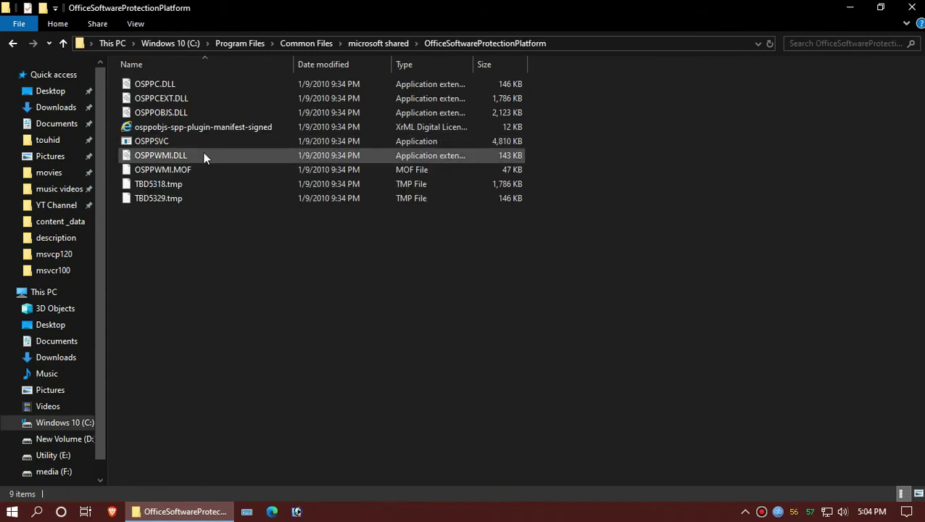
Step: Rename the OSPPSVC application file to OSPPSVC.exe and close the folder window
{"action": "left_click", "coordinate": [221, 139]}
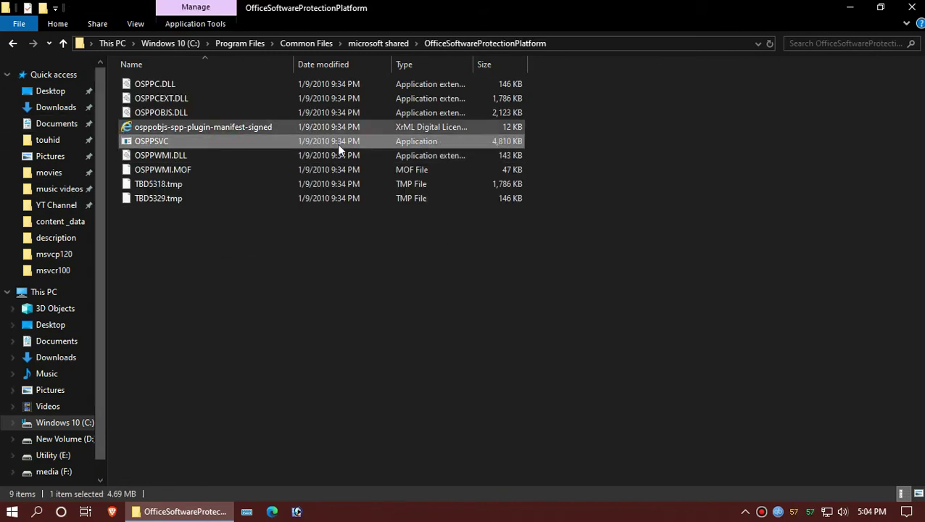
{"action": "scroll", "coordinate": [481, 173], "scroll_direction": "up", "scroll_amount": 3, "text": "ctrl"}
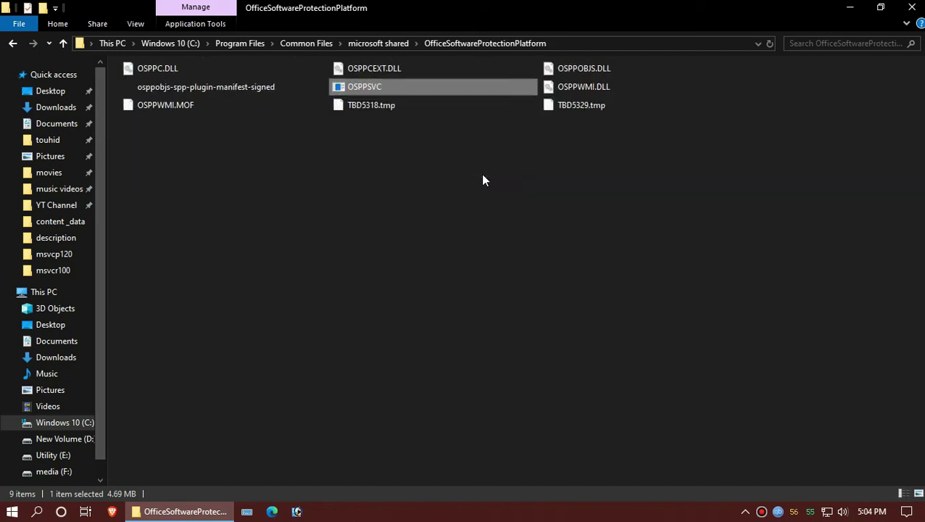
{"action": "scroll", "coordinate": [477, 187], "scroll_direction": "up", "scroll_amount": 4, "text": "ctrl"}
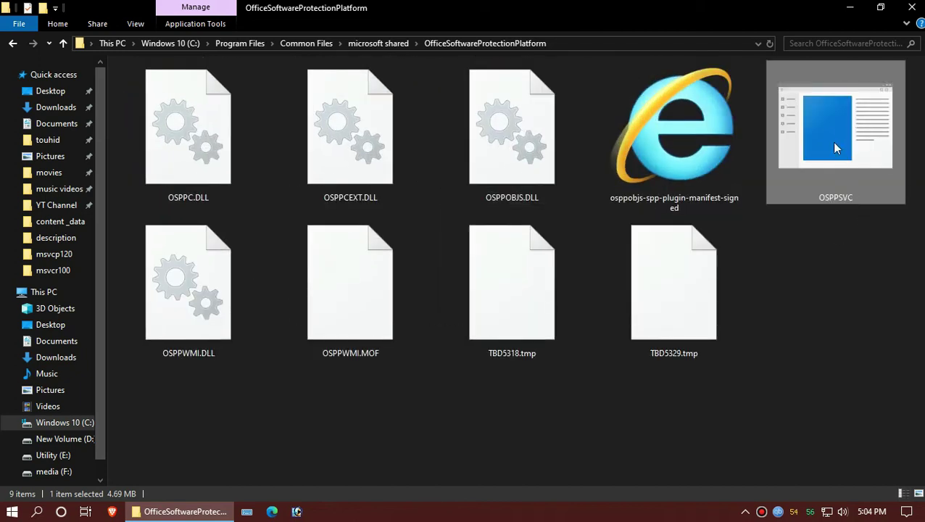
{"action": "right_click", "coordinate": [834, 148]}
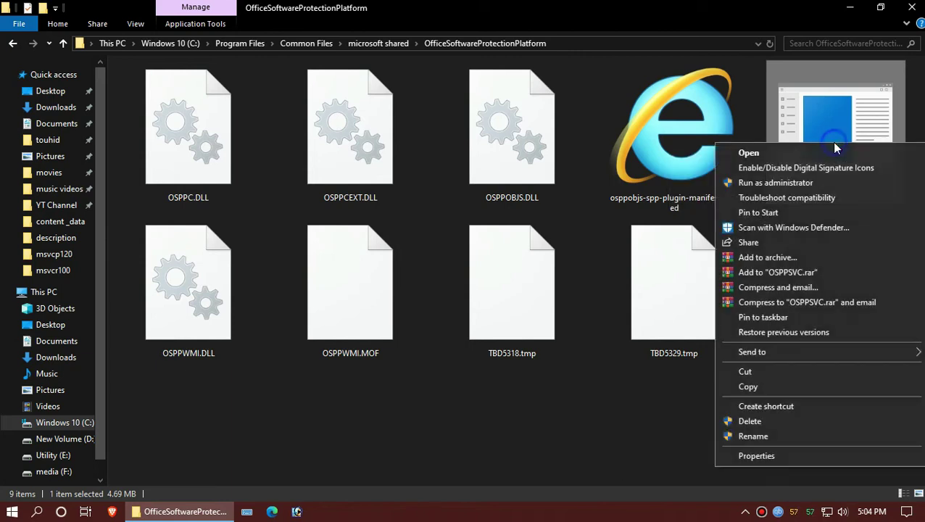
{"action": "left_click", "coordinate": [764, 438]}
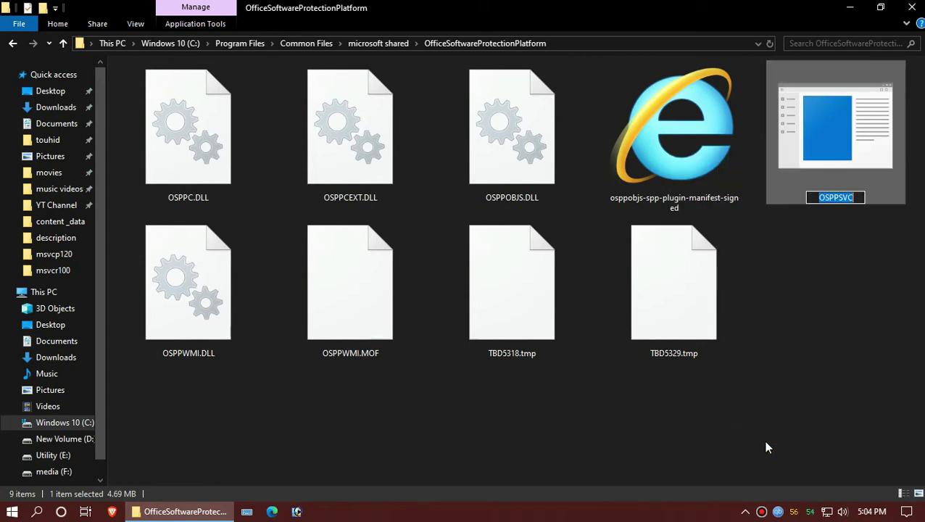
{"action": "left_click", "coordinate": [861, 197]}
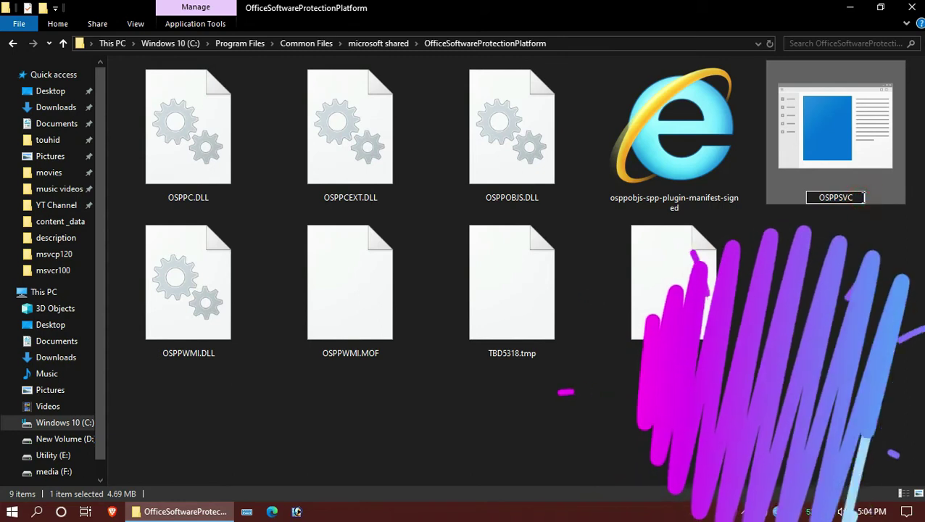
{"action": "type", "text": "."}
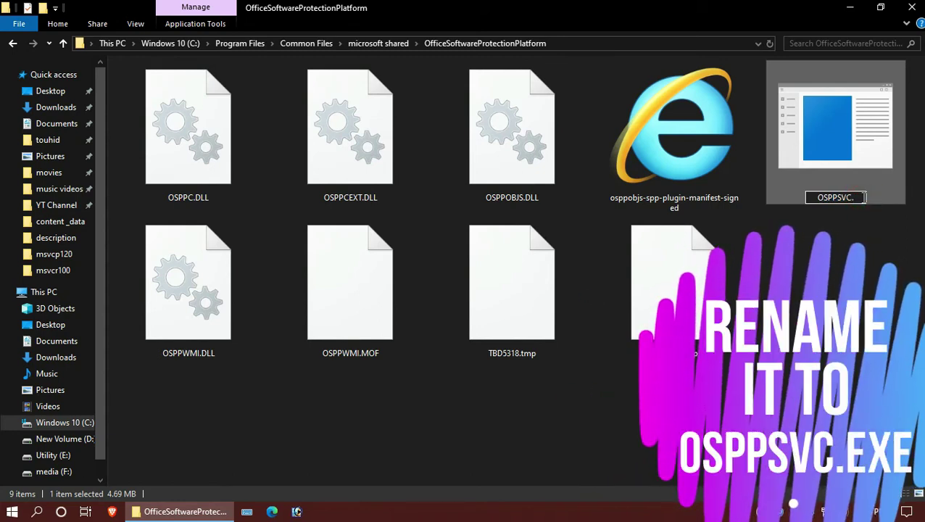
{"action": "type", "text": "exe"}
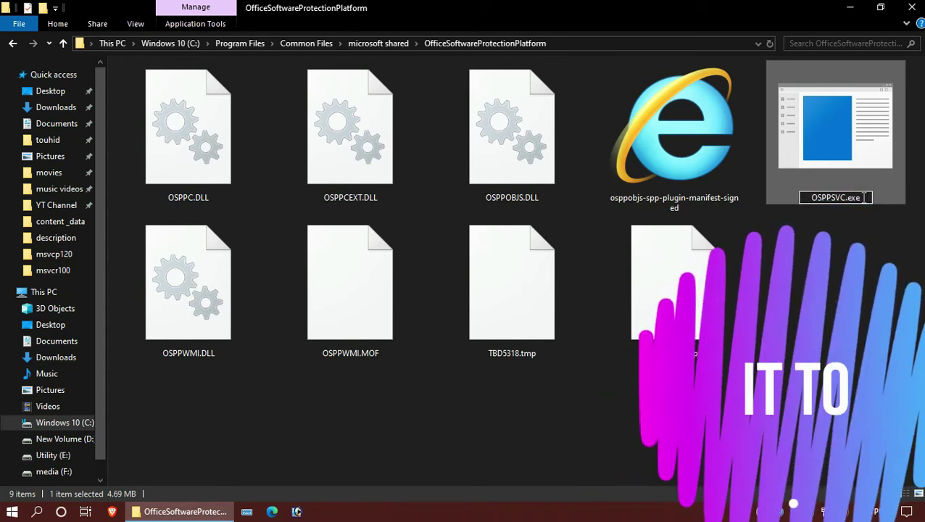
{"action": "key", "text": "Return"}
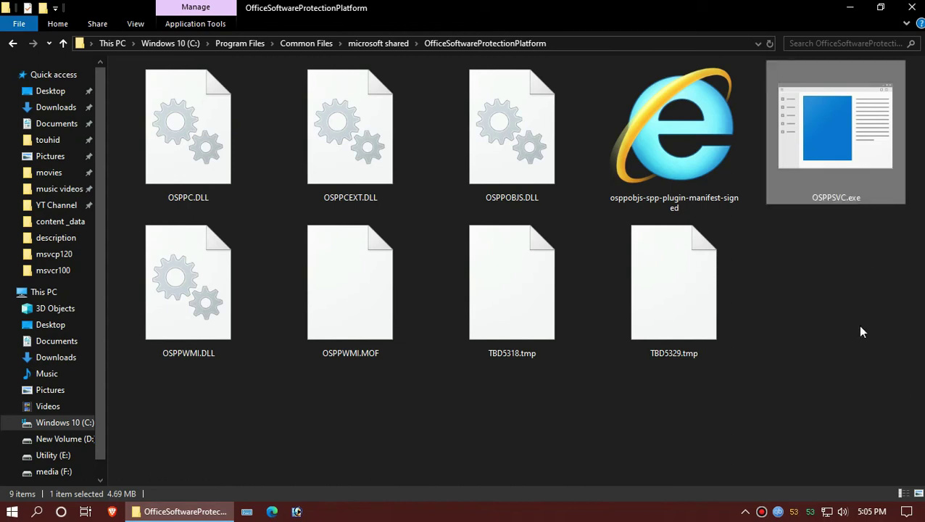
{"action": "left_click", "coordinate": [911, 7]}
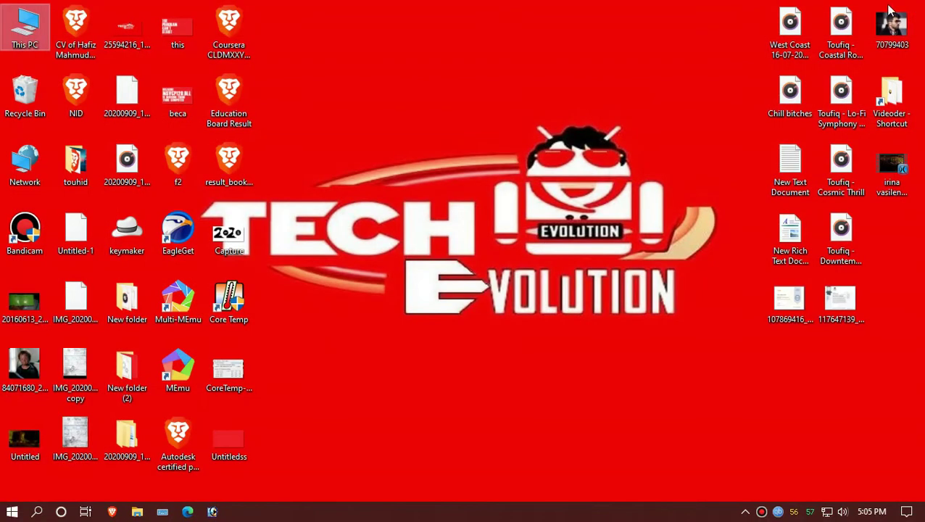
Step: Launch Microsoft Word, close the Microsoft Office Activation Wizard and maximize the blank document window
{"action": "left_click", "coordinate": [3, 517]}
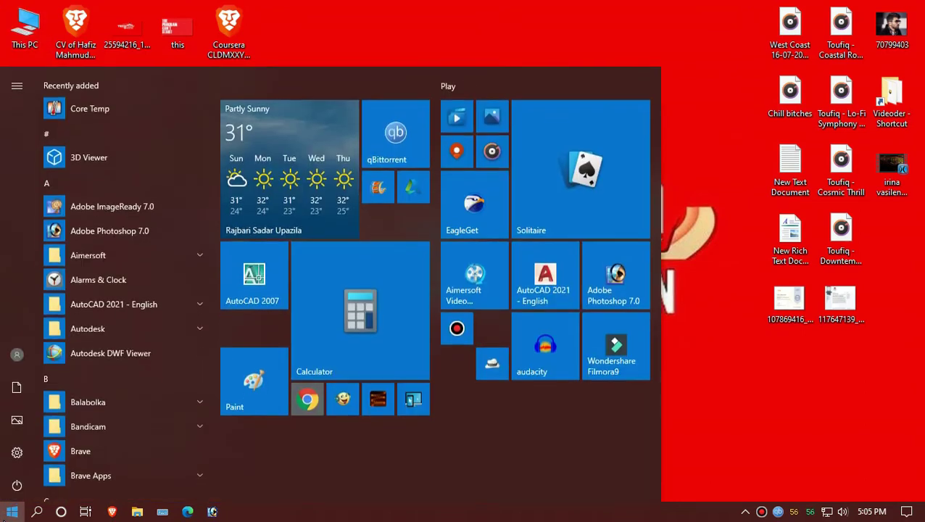
{"action": "type", "text": "wor"}
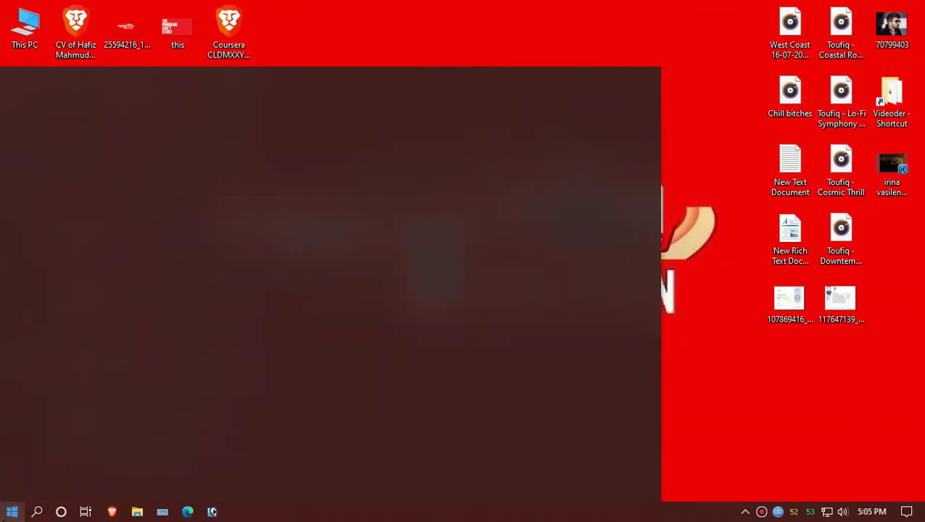
{"action": "key", "text": "Return"}
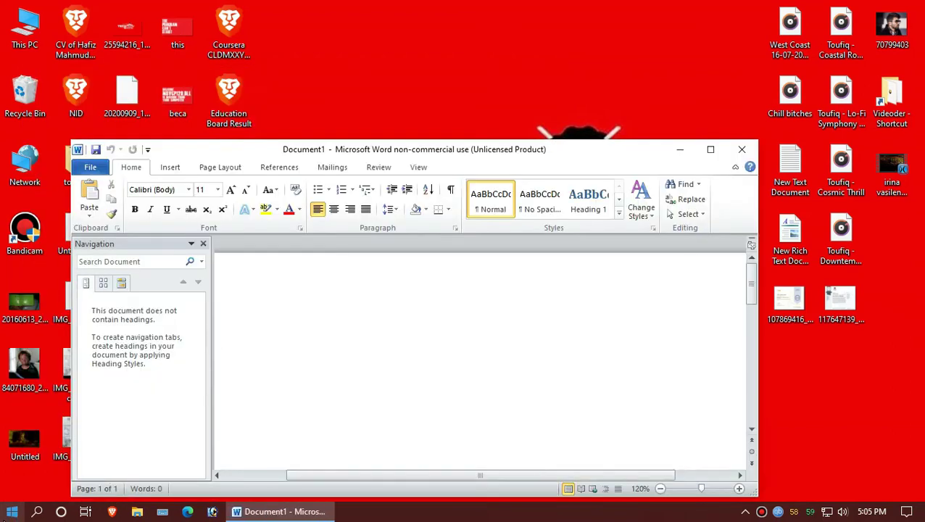
{"action": "left_click", "coordinate": [701, 150]}
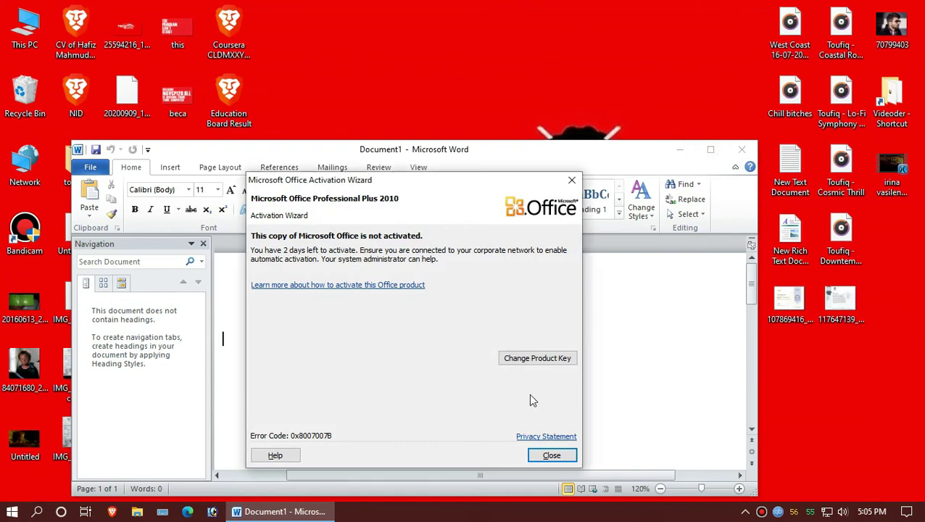
{"action": "left_click", "coordinate": [555, 457]}
{"action": "left_click", "coordinate": [710, 149]}
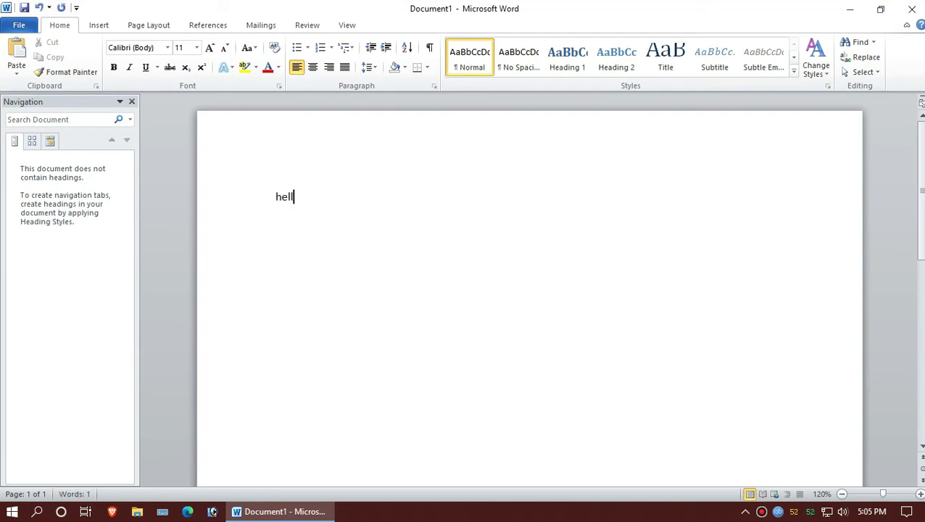
Step: Enter "hello" with a long run of trailing o's as test text, then close Word and save the document
{"action": "type", "text": "oooooooooooooooo"}
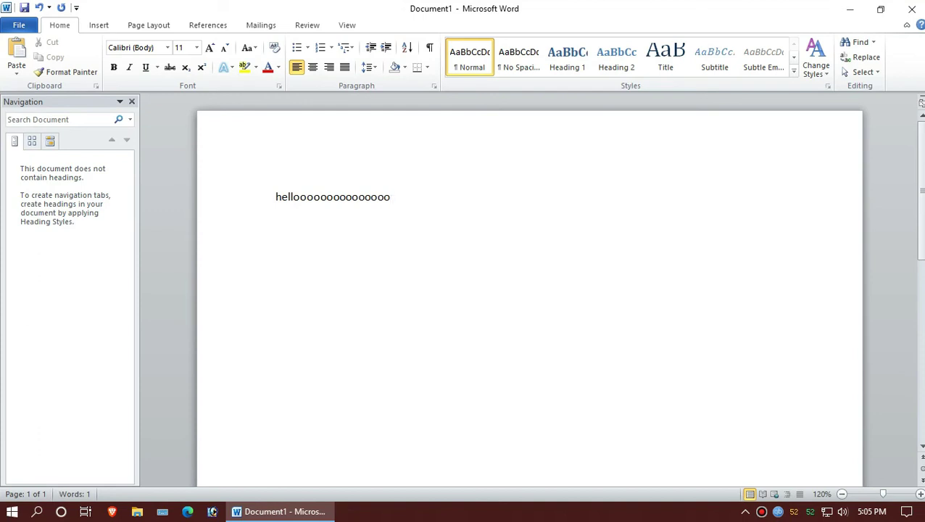
{"action": "left_click", "coordinate": [915, 8]}
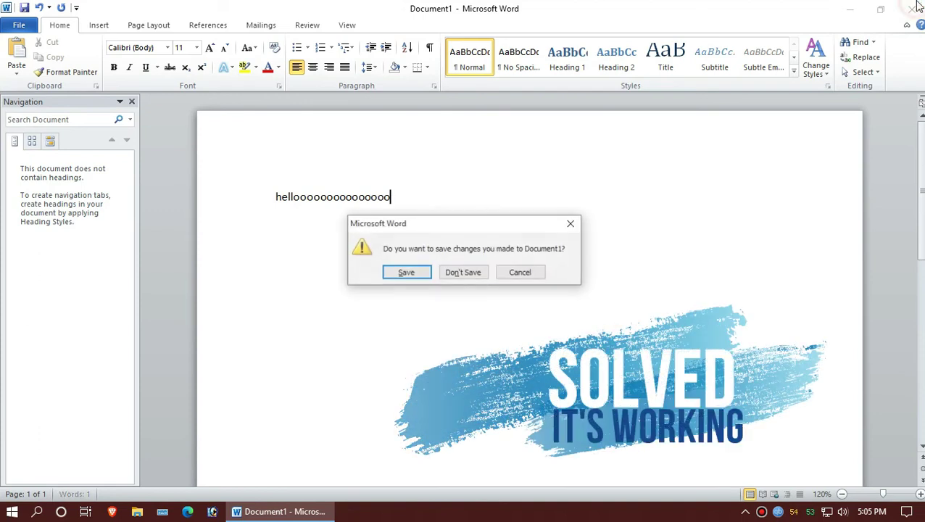
{"action": "left_click", "coordinate": [406, 273]}
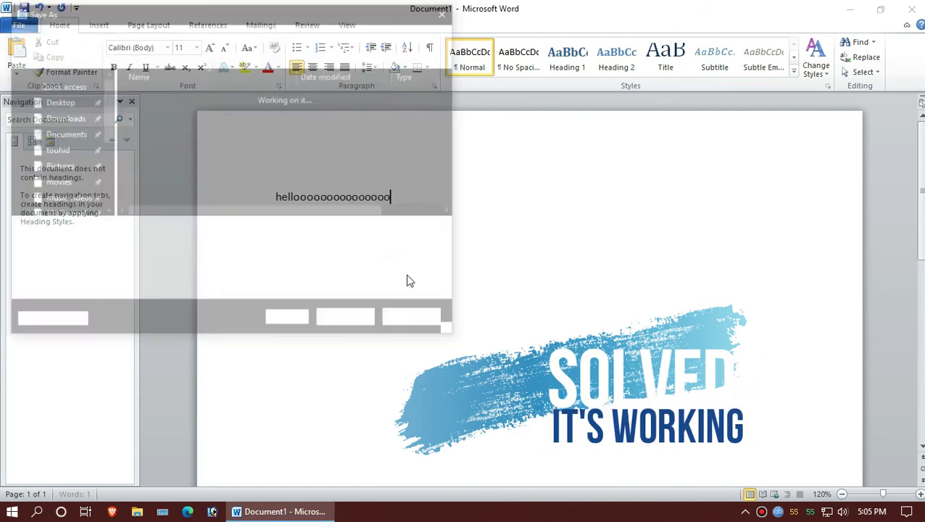
{"action": "left_click", "coordinate": [358, 321]}
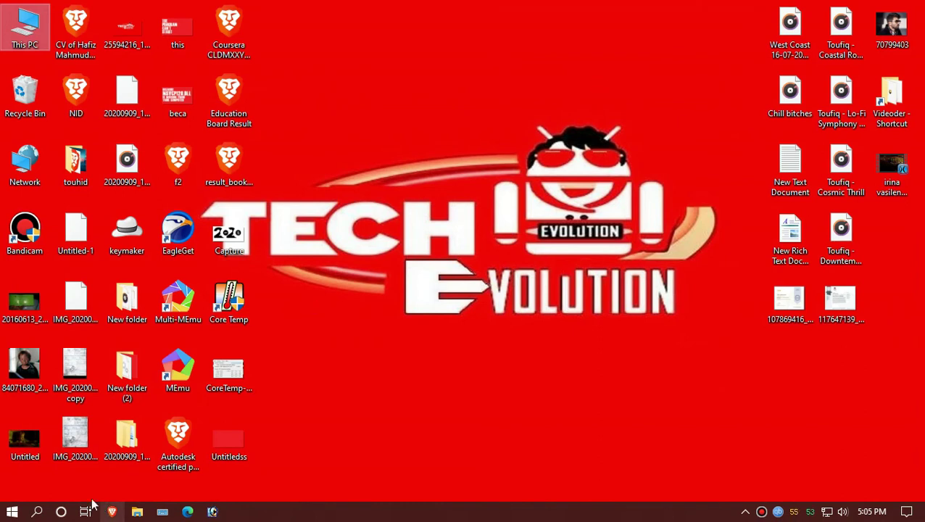
Step: Launch Microsoft Word again and dismiss the Microsoft Office Activation Wizard
{"action": "left_click", "coordinate": [11, 511]}
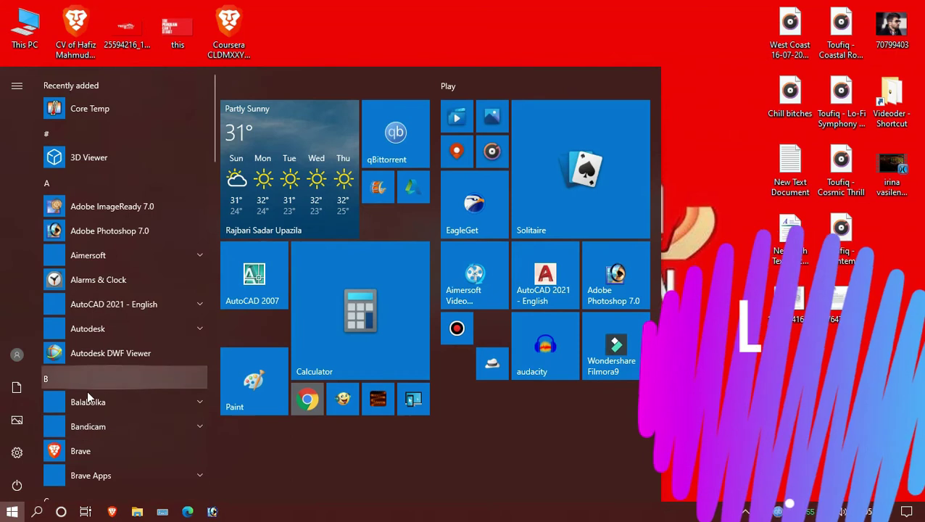
{"action": "type", "text": "wo"}
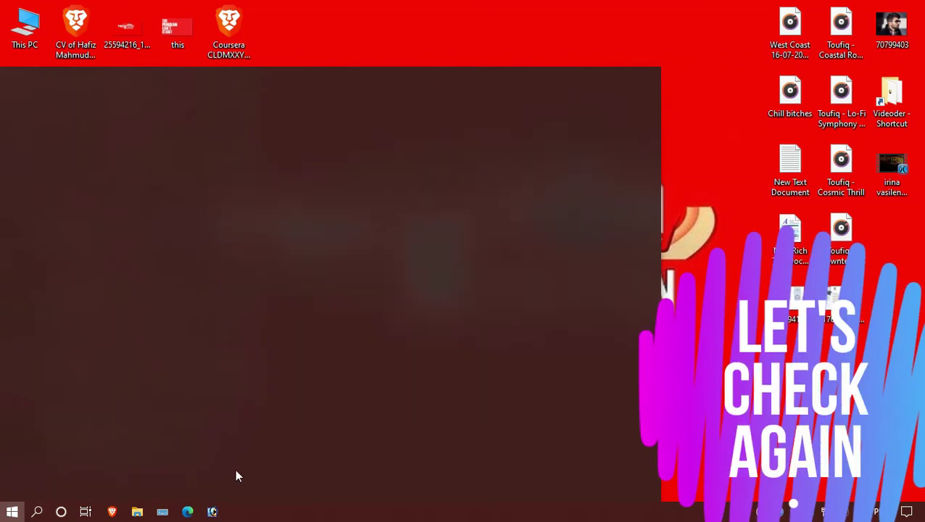
{"action": "key", "text": "Return"}
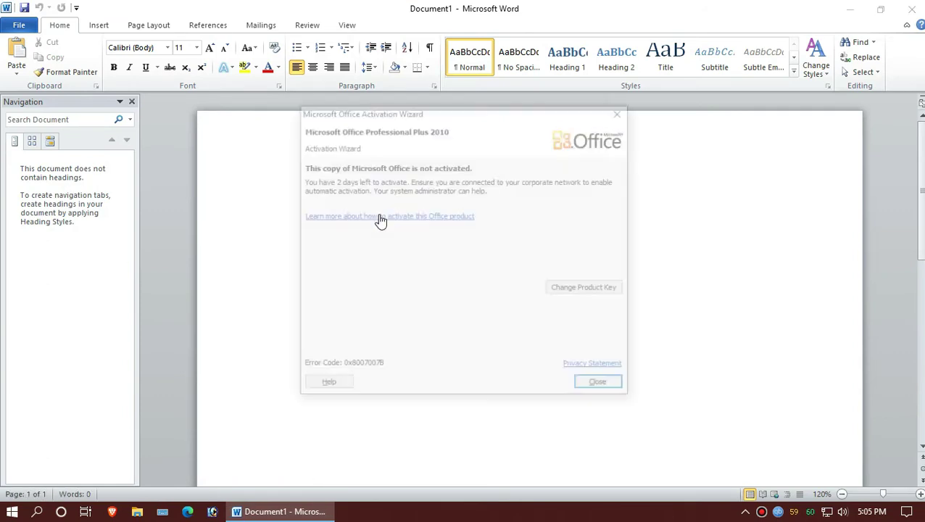
{"action": "left_click", "coordinate": [601, 386]}
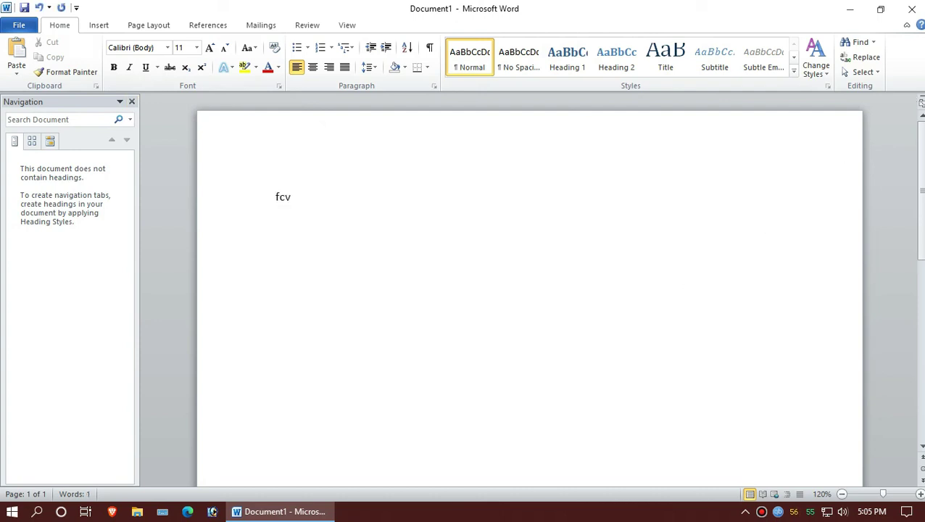
Step: Close Word without saving the changes to Document1
{"action": "left_click", "coordinate": [902, 10]}
{"action": "left_click", "coordinate": [463, 273]}
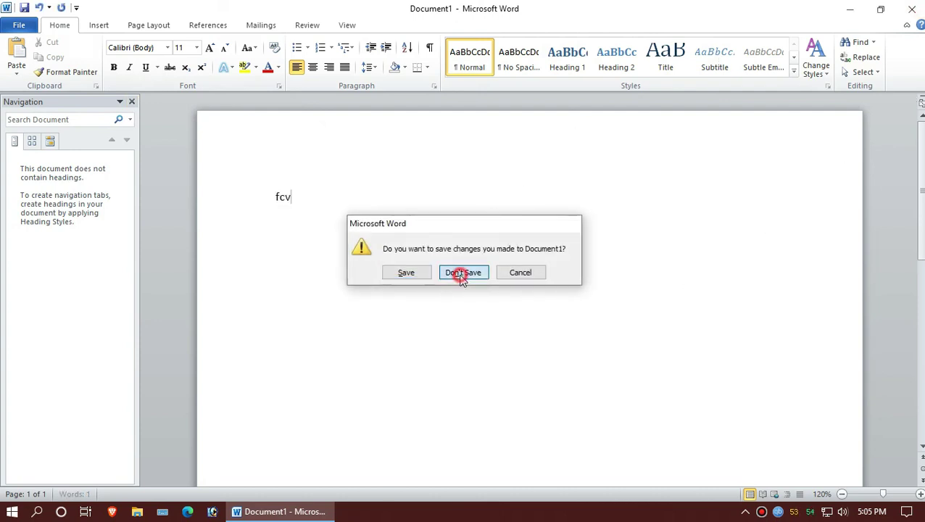